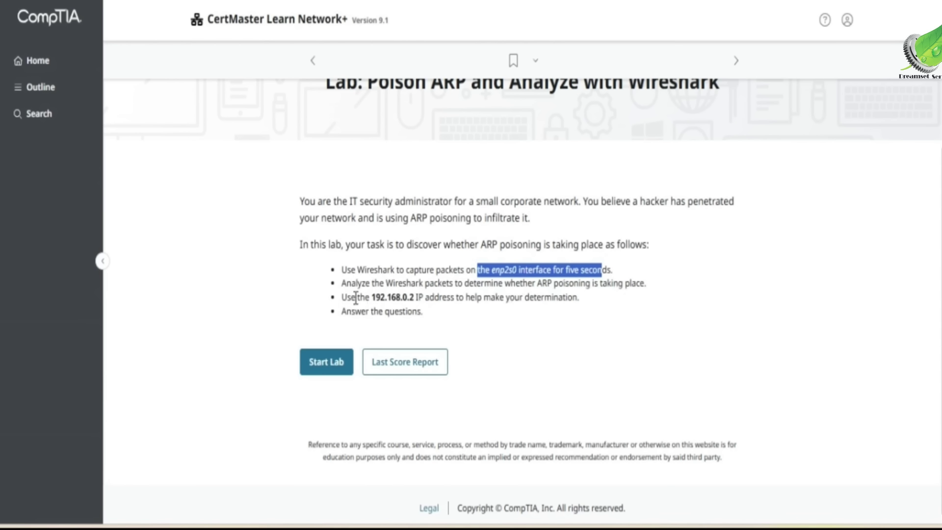
Step: Review the task instructions about the 192.168.0.2 address and start the Poison ARP and Analyze with Wireshark lab
{"action": "left_click", "coordinate": [375, 299]}
{"action": "left_click_drag", "start_coordinate": [375, 299], "coordinate": [457, 299]}
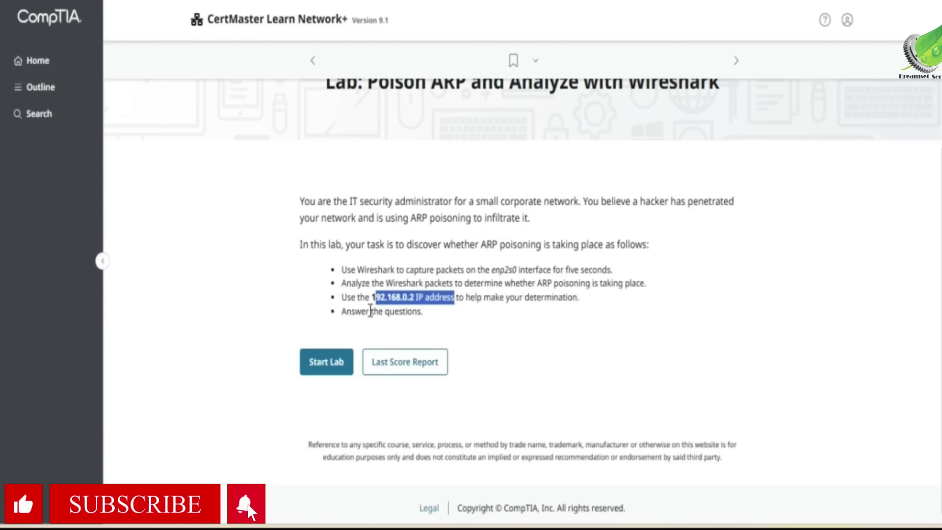
{"action": "left_click", "coordinate": [407, 315]}
{"action": "scroll", "coordinate": [409, 317], "scroll_direction": "up", "scroll_amount": 2}
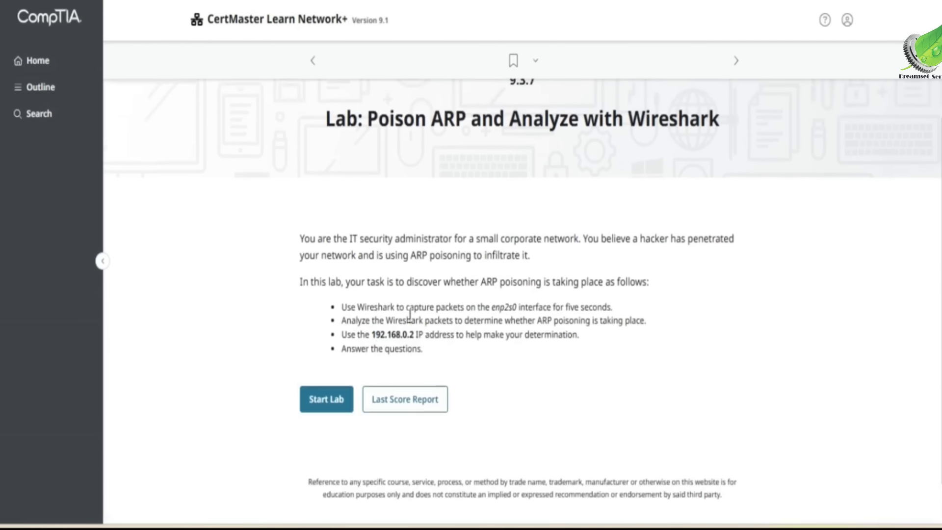
{"action": "scroll", "coordinate": [353, 353], "scroll_direction": "down", "scroll_amount": 1}
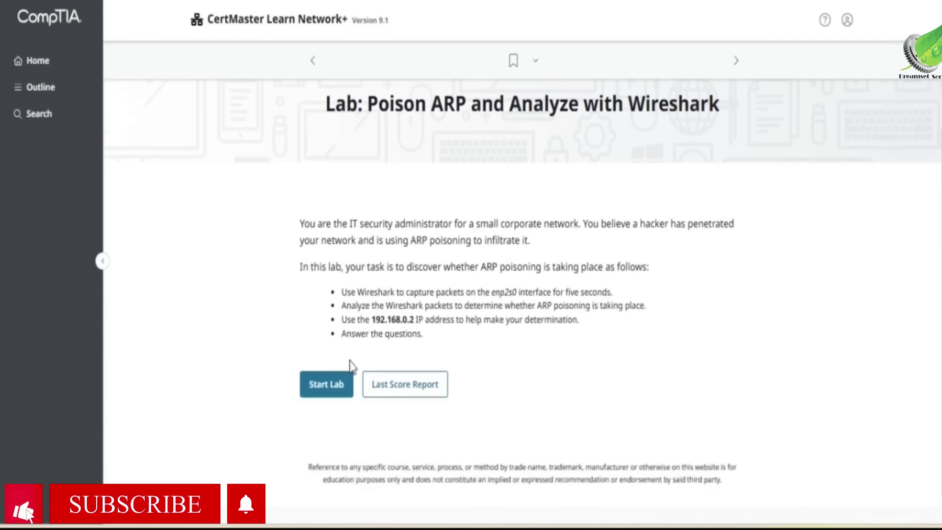
{"action": "left_click", "coordinate": [331, 388]}
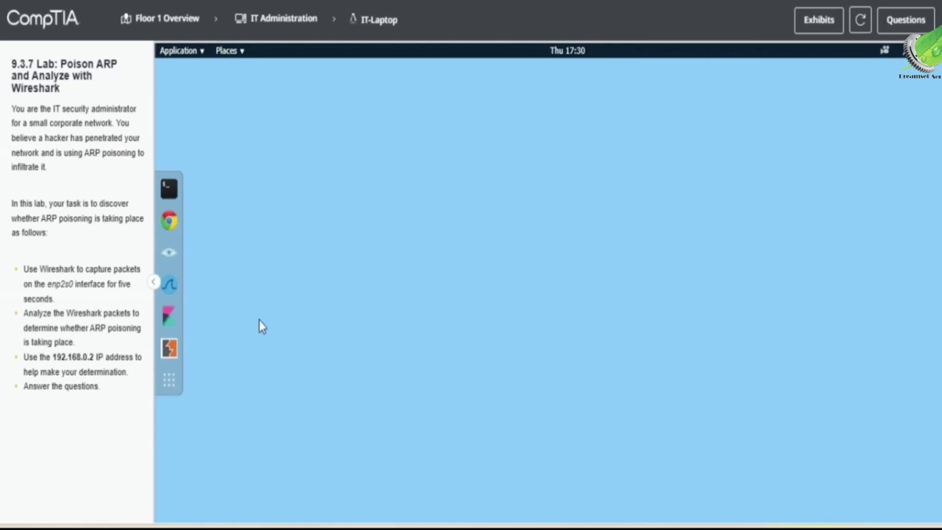
Step: Capture packets on the enp2s0 interface in Wireshark for at least five seconds and stop the capture
{"action": "left_click", "coordinate": [174, 283]}
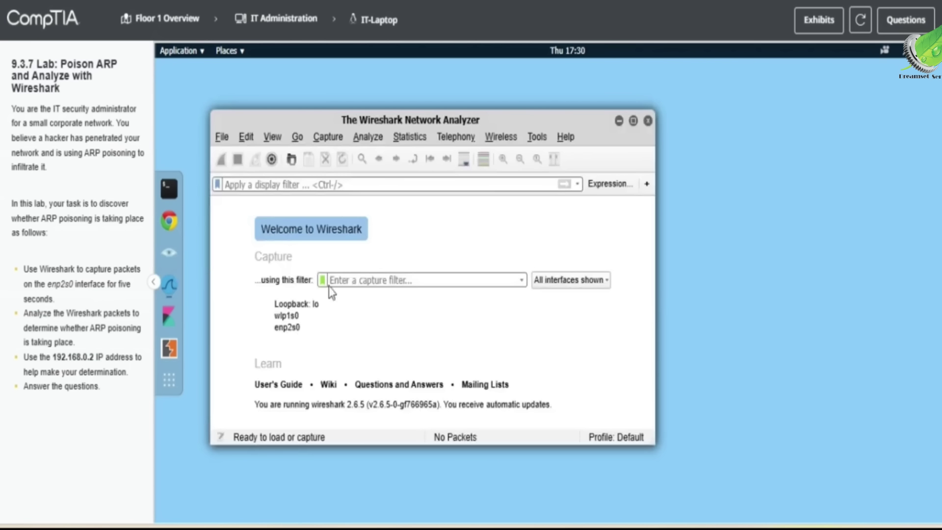
{"action": "left_click", "coordinate": [291, 333]}
{"action": "left_click", "coordinate": [290, 334]}
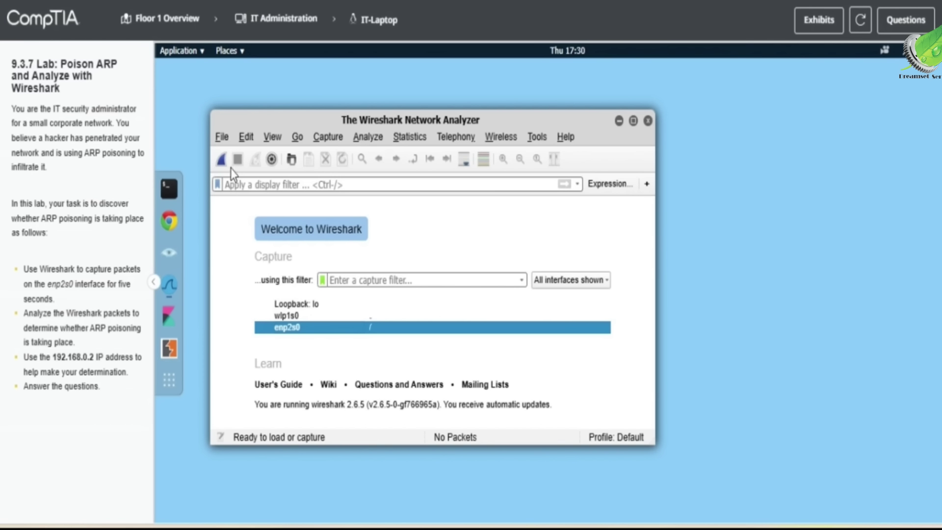
{"action": "left_click", "coordinate": [220, 160]}
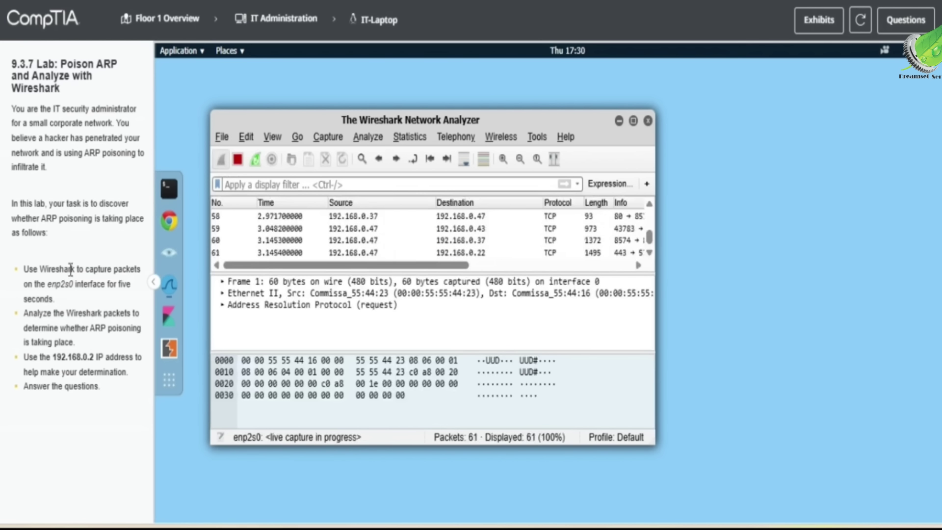
{"action": "left_click_drag", "start_coordinate": [119, 284], "coordinate": [135, 302]}
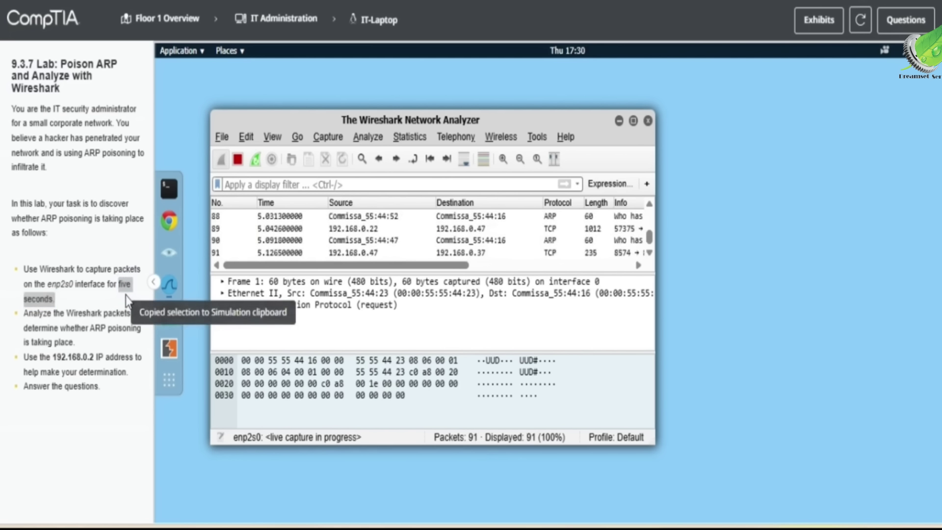
{"action": "left_click", "coordinate": [244, 162]}
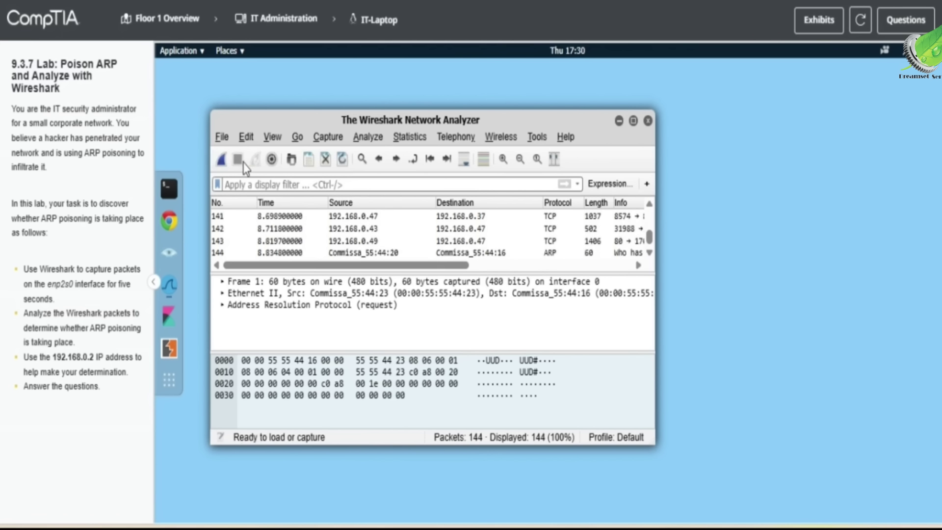
Step: Filter the captured packets with arp and maximize the Wireshark window, showing the list from its first packet
{"action": "left_click", "coordinate": [260, 179]}
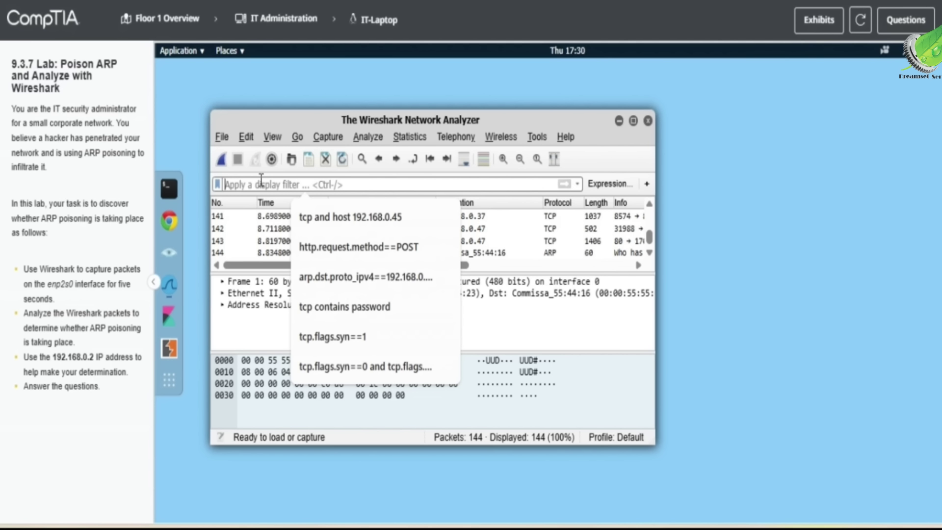
{"action": "type", "text": "arp"}
{"action": "key", "text": "Return"}
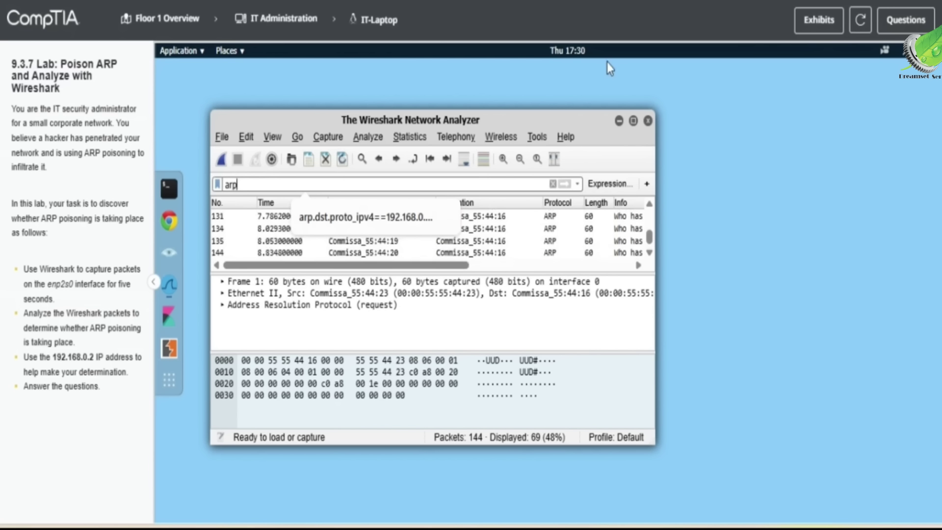
{"action": "left_click", "coordinate": [633, 120]}
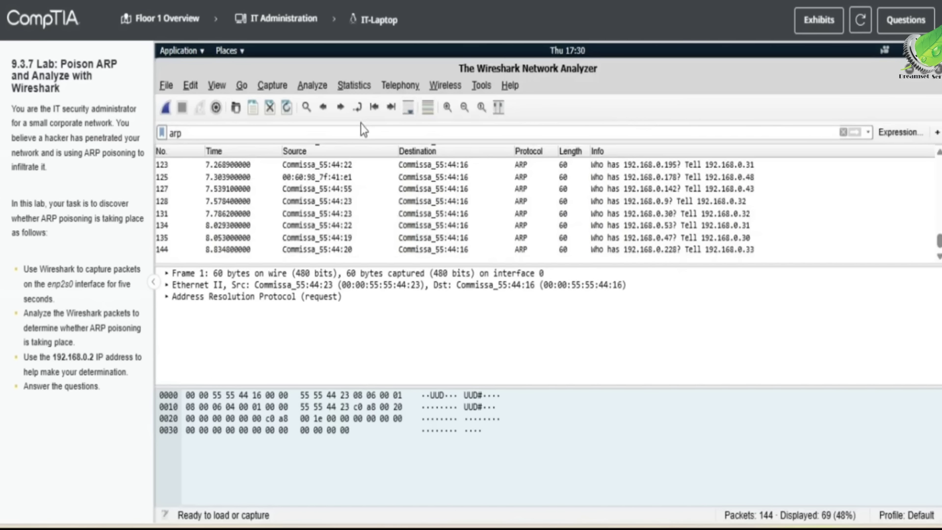
{"action": "left_click", "coordinate": [351, 133]}
{"action": "key", "text": "BackSpace"}
{"action": "scroll", "coordinate": [237, 219], "scroll_direction": "up", "scroll_amount": 5}
{"action": "scroll", "coordinate": [238, 219], "scroll_direction": "up", "scroll_amount": 5}
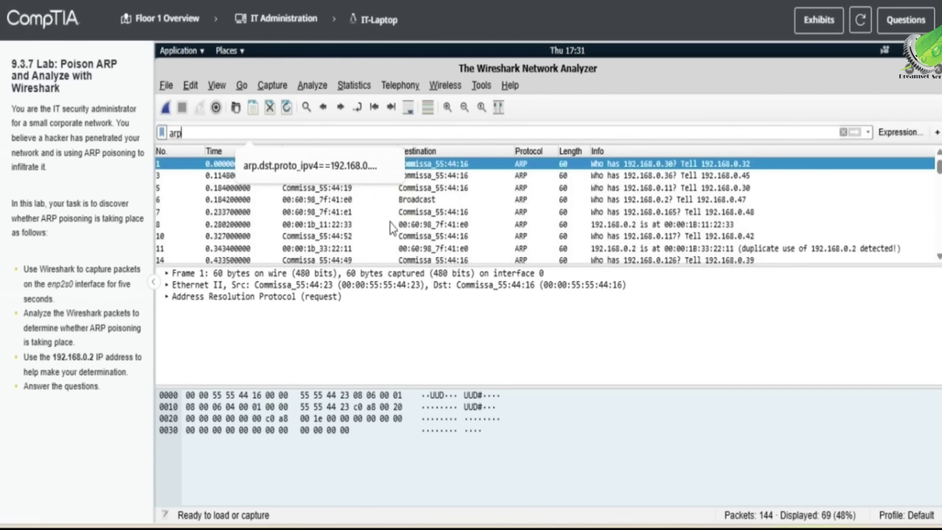
Step: Find and select the broadcast ARP request asking who has 192.168.0.2
{"action": "left_click", "coordinate": [476, 236]}
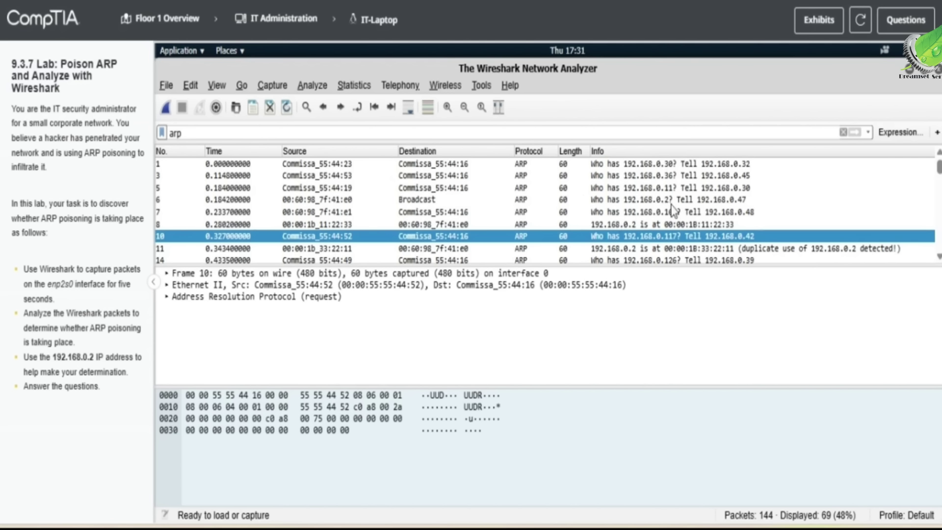
{"action": "left_click_drag", "start_coordinate": [45, 355], "coordinate": [118, 356]}
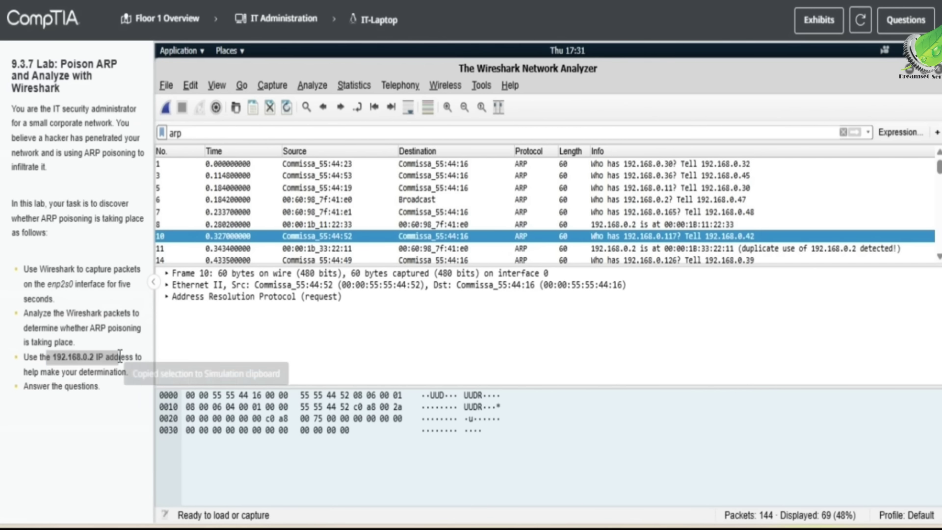
{"action": "left_click", "coordinate": [653, 225]}
{"action": "left_click", "coordinate": [684, 201]}
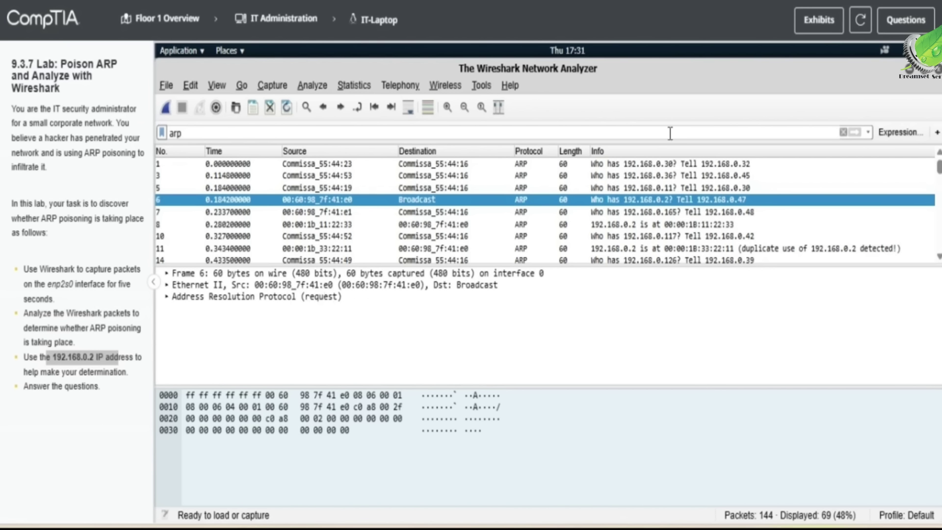
Step: Show the lab questions and examine the selected request's Ethernet II and Address Resolution Protocol details
{"action": "left_click", "coordinate": [905, 20]}
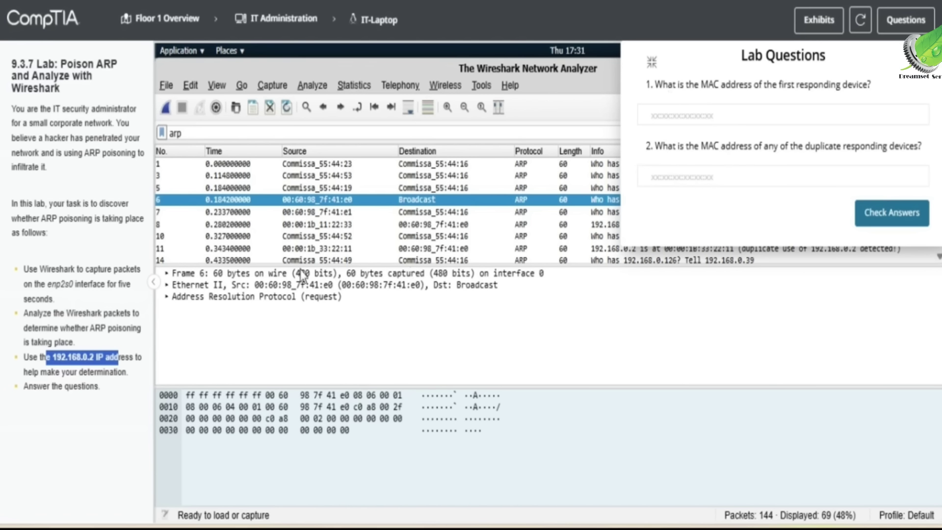
{"action": "left_click", "coordinate": [170, 274]}
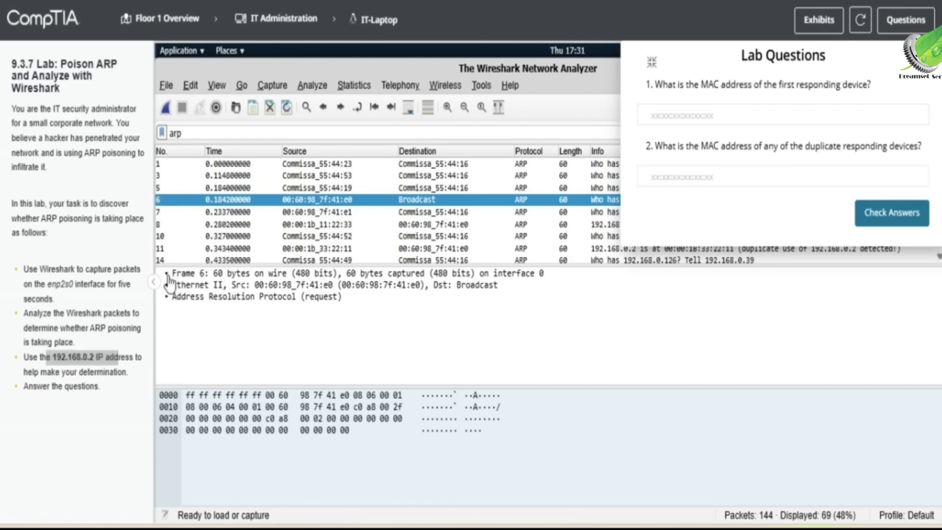
{"action": "left_click", "coordinate": [168, 284]}
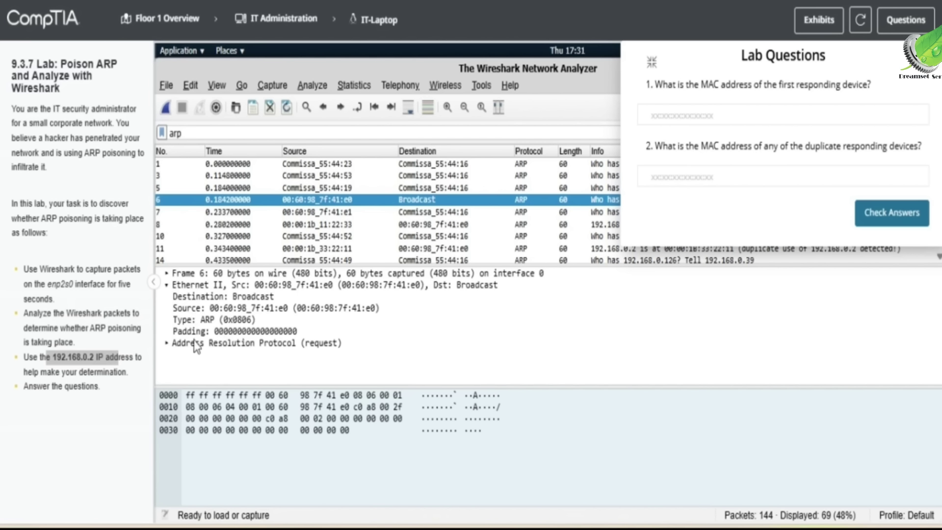
{"action": "left_click", "coordinate": [166, 345]}
{"action": "scroll", "coordinate": [222, 366], "scroll_direction": "down", "scroll_amount": 2}
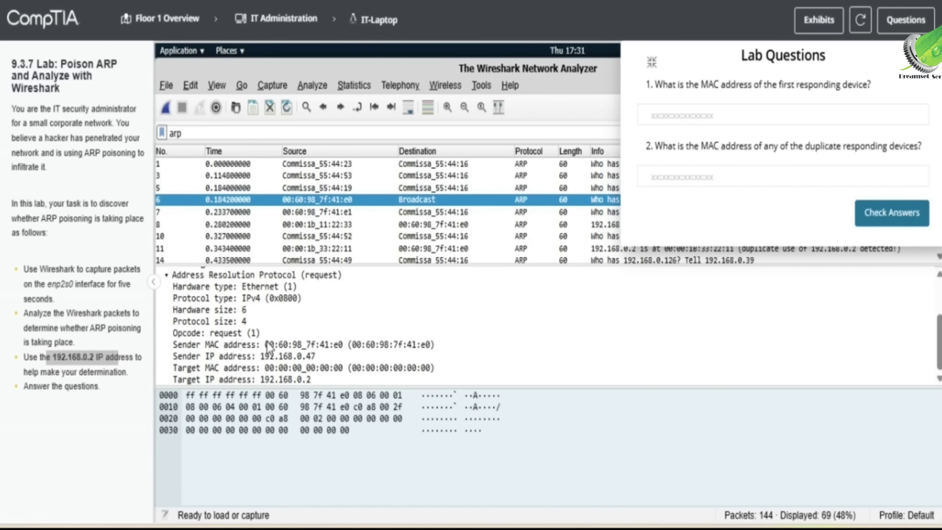
{"action": "scroll", "coordinate": [299, 368], "scroll_direction": "up", "scroll_amount": 2}
{"action": "scroll", "coordinate": [299, 367], "scroll_direction": "down", "scroll_amount": 2}
{"action": "scroll", "coordinate": [299, 367], "scroll_direction": "up", "scroll_amount": 3}
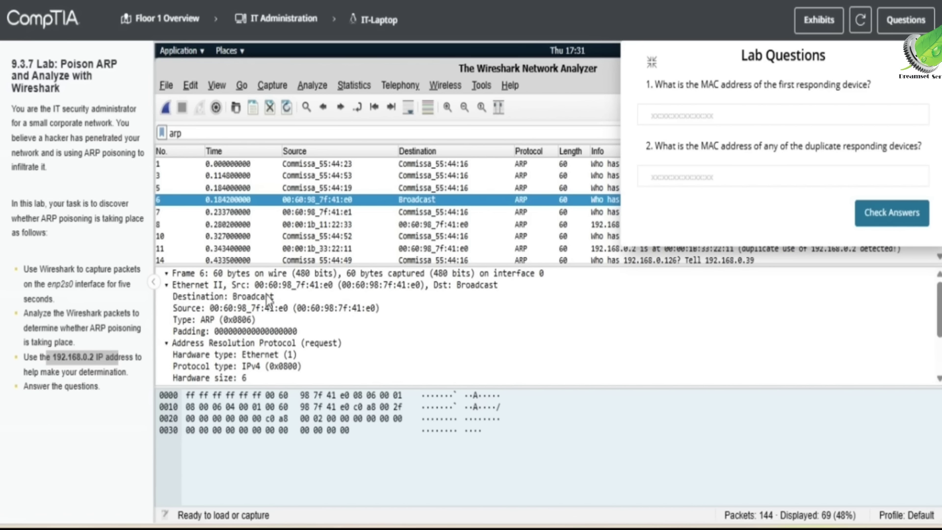
Step: Hide the lab questions and select the first ARP reply for 192.168.0.2 in the packet list
{"action": "left_click", "coordinate": [905, 20]}
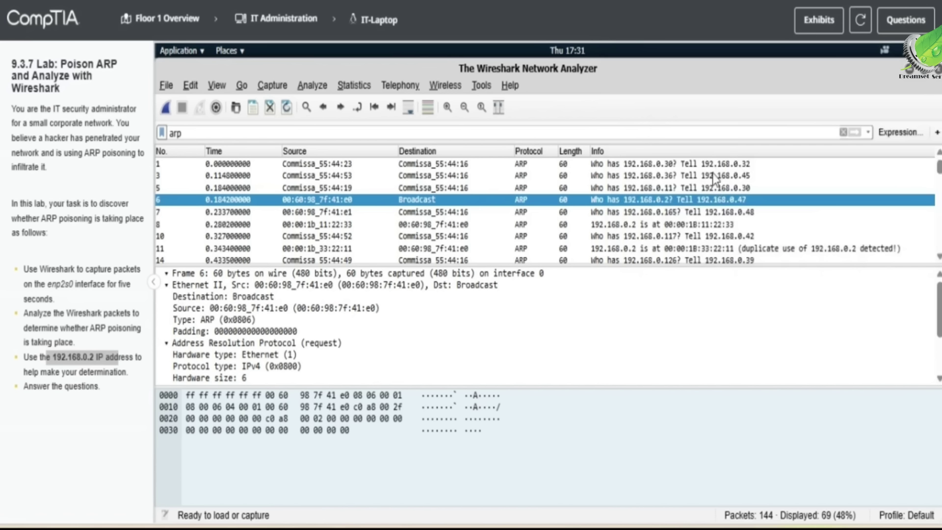
{"action": "scroll", "coordinate": [629, 229], "scroll_direction": "down", "scroll_amount": 2}
{"action": "scroll", "coordinate": [628, 229], "scroll_direction": "down", "scroll_amount": 4}
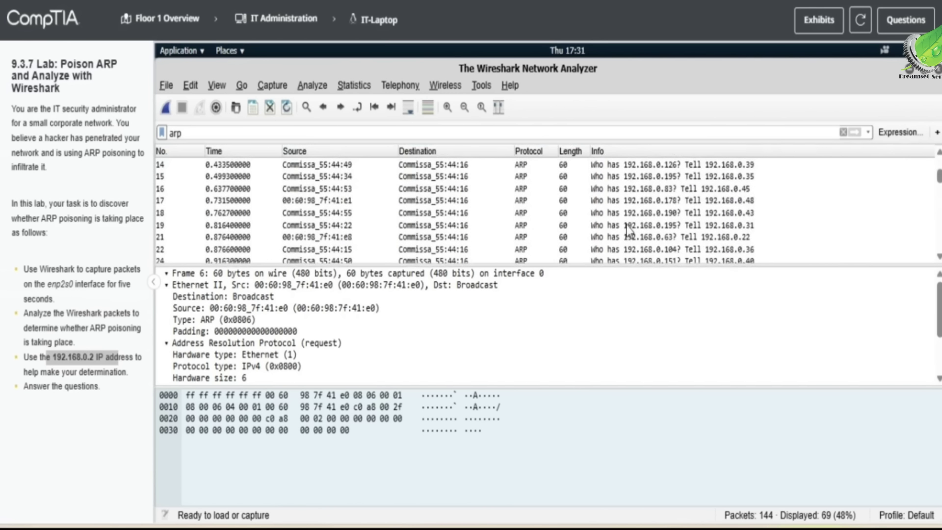
{"action": "scroll", "coordinate": [629, 229], "scroll_direction": "up", "scroll_amount": 5}
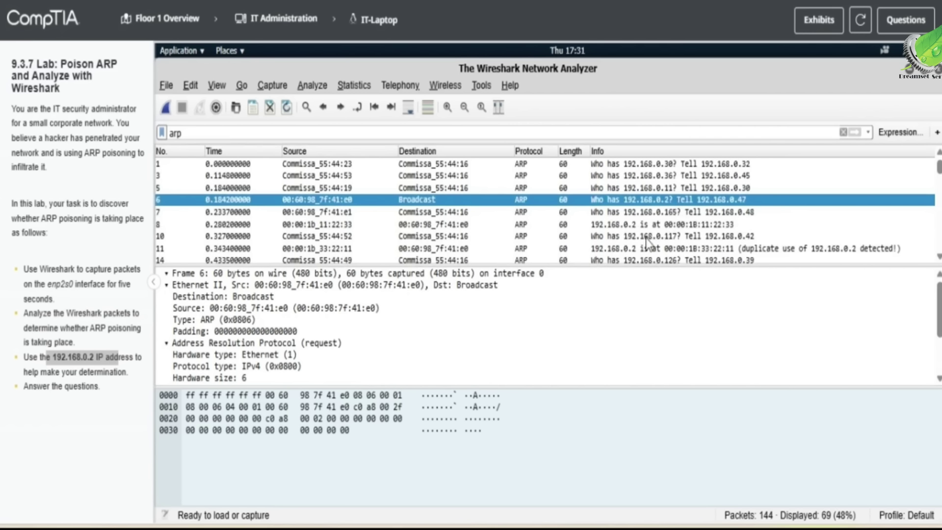
{"action": "left_click", "coordinate": [632, 226]}
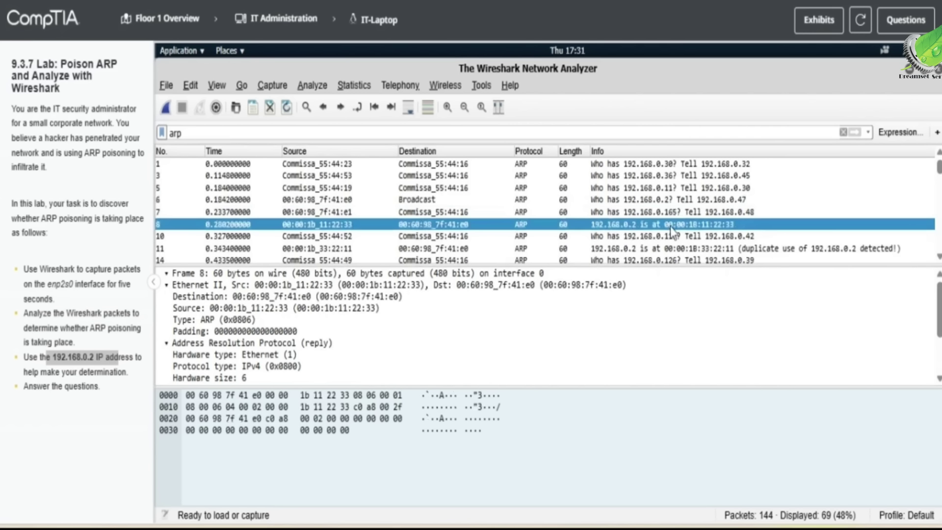
Step: Read the reply's sender MAC address and answer the first lab question with 00:00:1b:11:22:33
{"action": "left_click", "coordinate": [913, 19]}
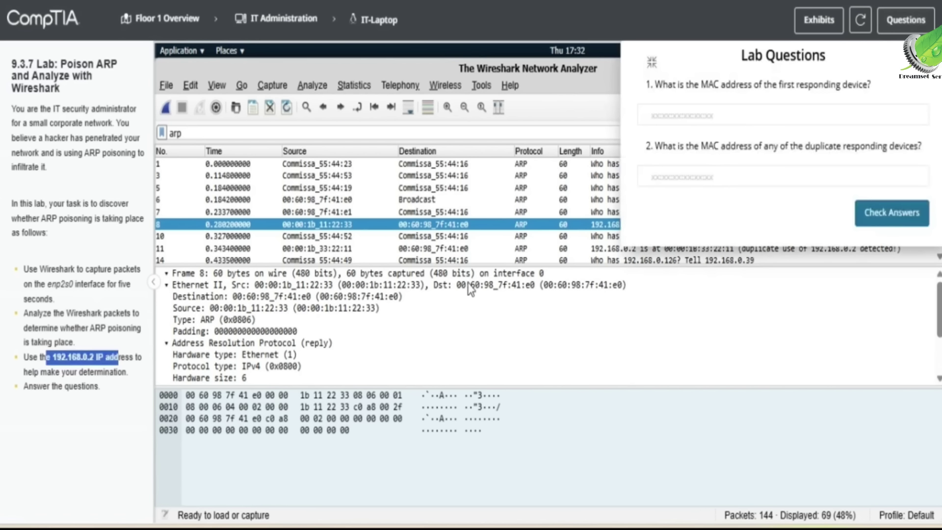
{"action": "left_click", "coordinate": [175, 274]}
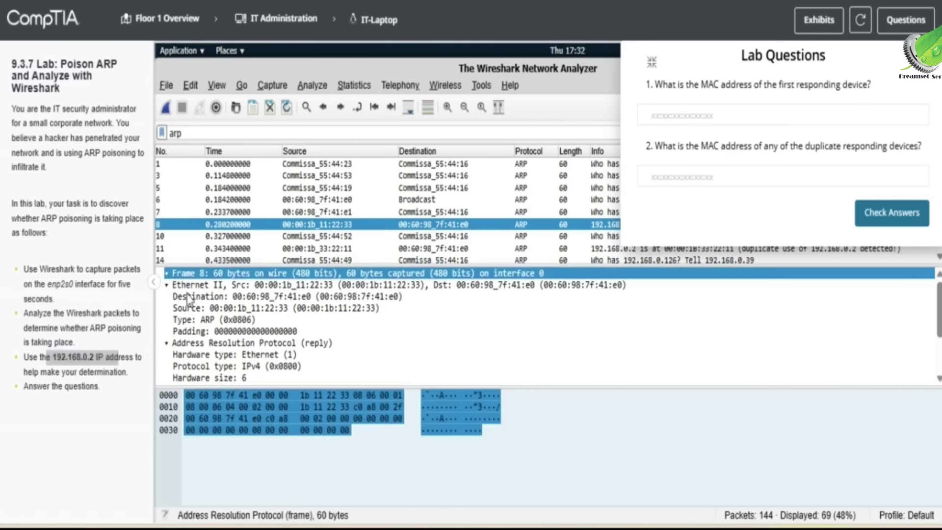
{"action": "scroll", "coordinate": [229, 336], "scroll_direction": "down", "scroll_amount": 3}
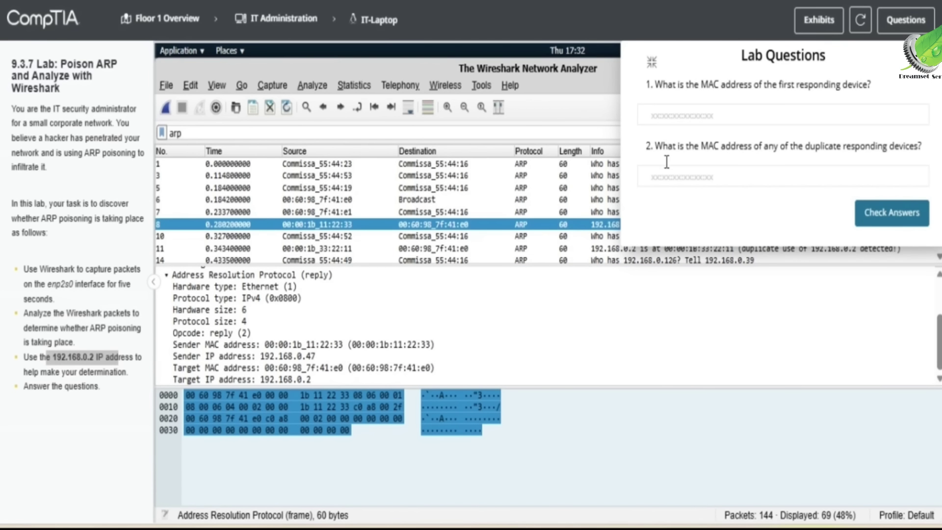
{"action": "left_click", "coordinate": [693, 120]}
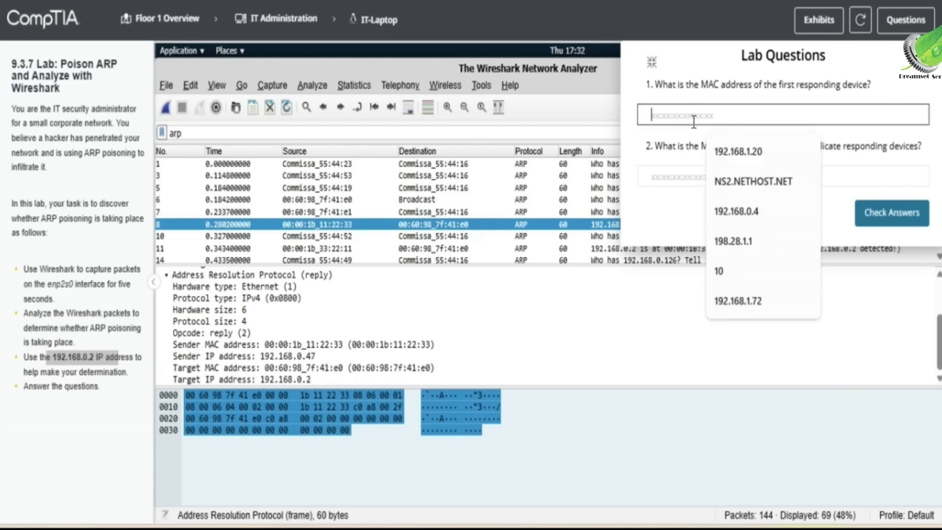
{"action": "type", "text": "00:00:1b:11:22:33"}
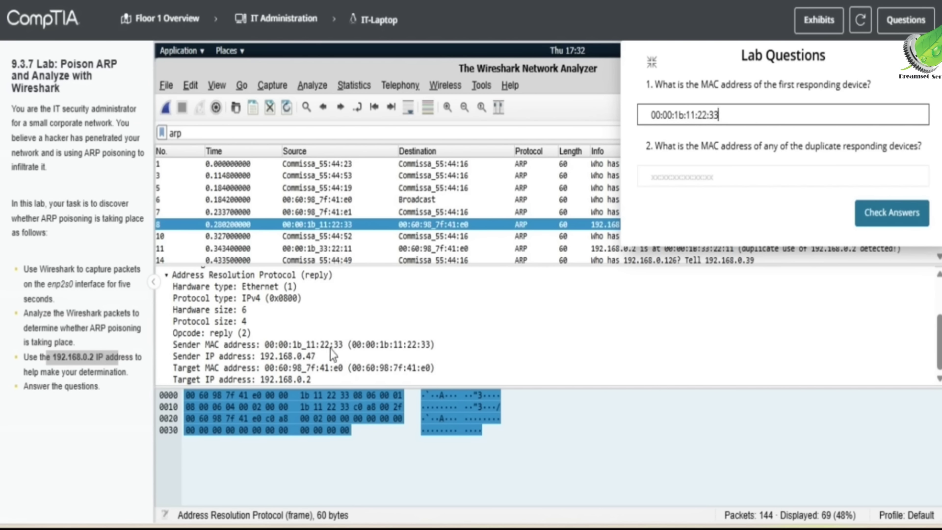
Step: Recheck the source and sender MAC addresses in the first ARP reply's details
{"action": "left_click", "coordinate": [675, 172]}
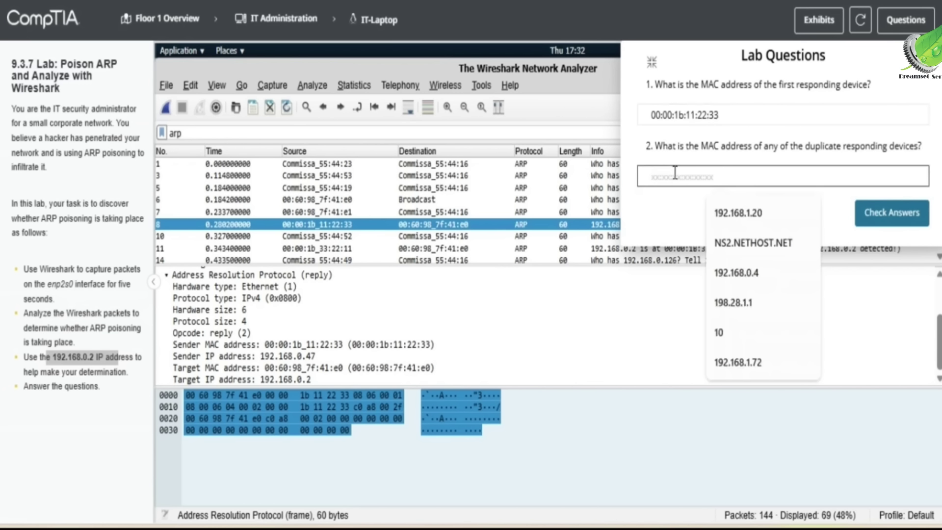
{"action": "left_click", "coordinate": [669, 205]}
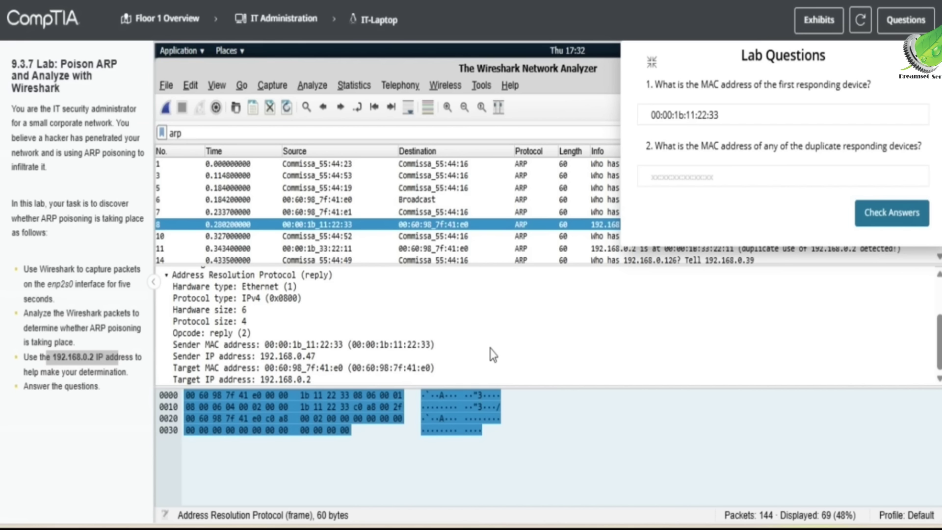
{"action": "scroll", "coordinate": [492, 354], "scroll_direction": "up", "scroll_amount": 2}
{"action": "scroll", "coordinate": [492, 354], "scroll_direction": "up", "scroll_amount": 1}
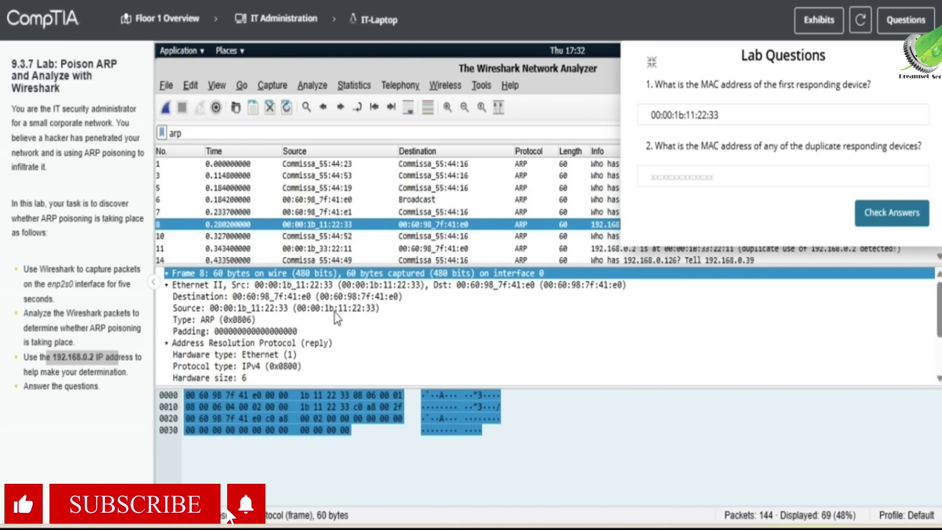
{"action": "scroll", "coordinate": [337, 318], "scroll_direction": "down", "scroll_amount": 2}
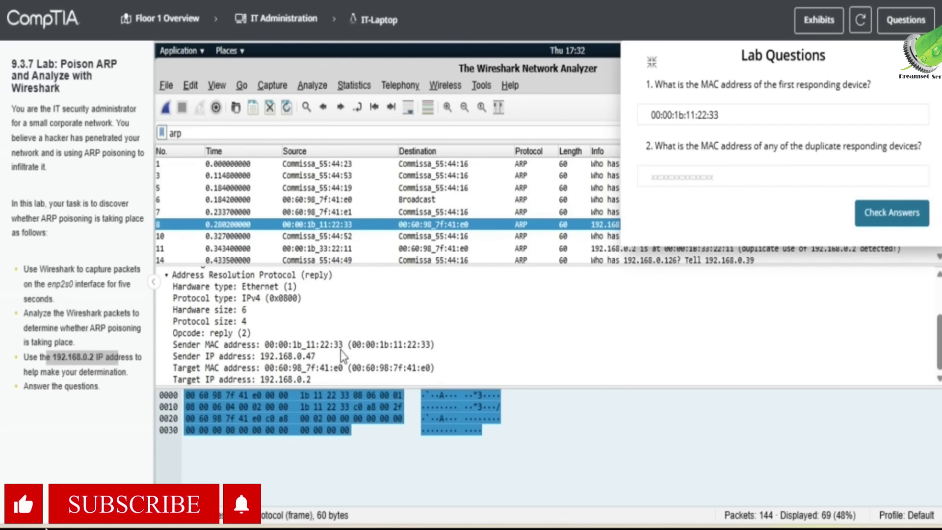
{"action": "left_click", "coordinate": [353, 355]}
{"action": "left_click", "coordinate": [402, 346]}
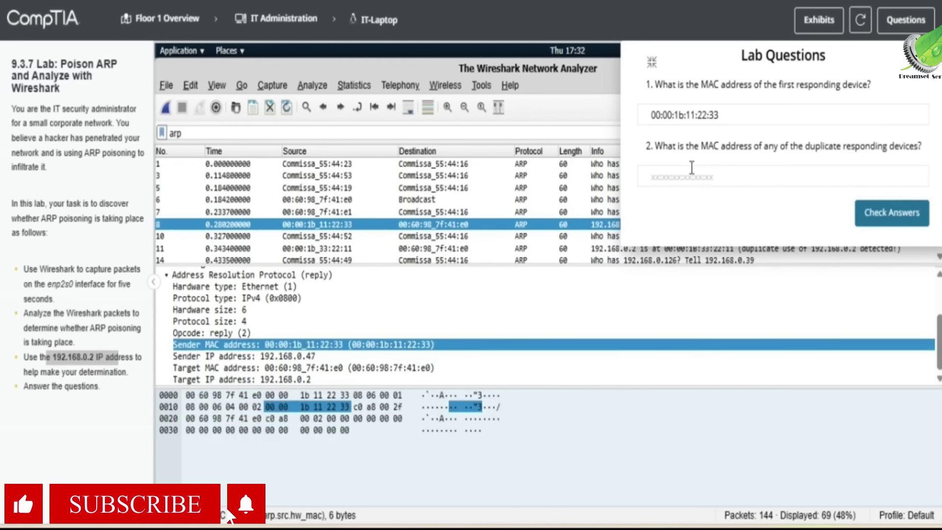
Step: Look up the duplicate reply for 192.168.0.2 and answer the second lab question with 00:00:1B:33:22:11
{"action": "left_click", "coordinate": [689, 175]}
{"action": "left_click", "coordinate": [913, 81]}
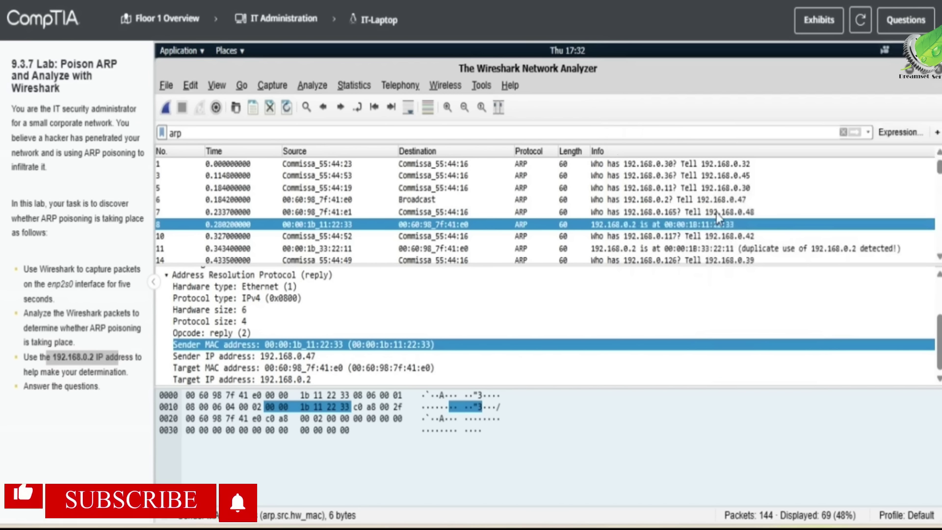
{"action": "left_click", "coordinate": [905, 20]}
{"action": "left_click", "coordinate": [731, 176]}
{"action": "type", "text": "00:00:"}
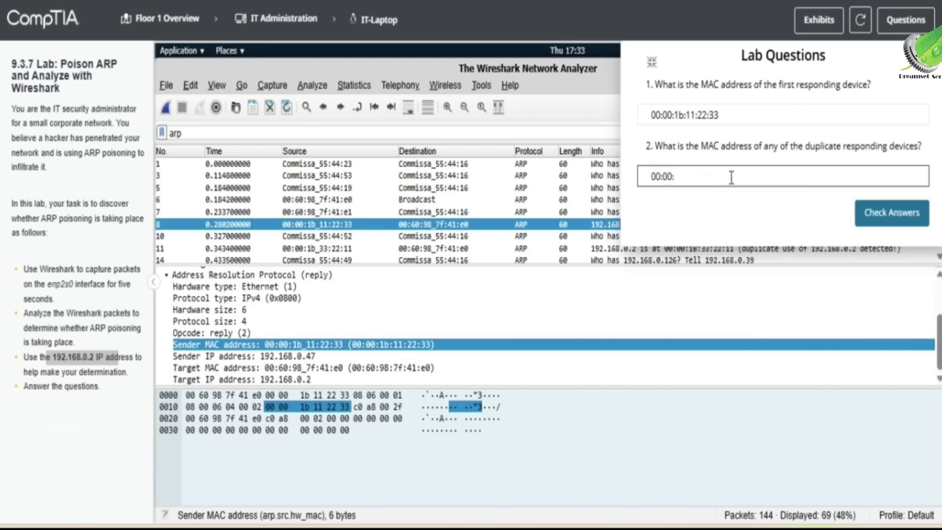
{"action": "type", "text": "1B:33:22:11"}
Step: Compare both MAC address answers with the packet list and submit them for checking
{"action": "left_click", "coordinate": [752, 230]}
{"action": "left_click", "coordinate": [905, 19]}
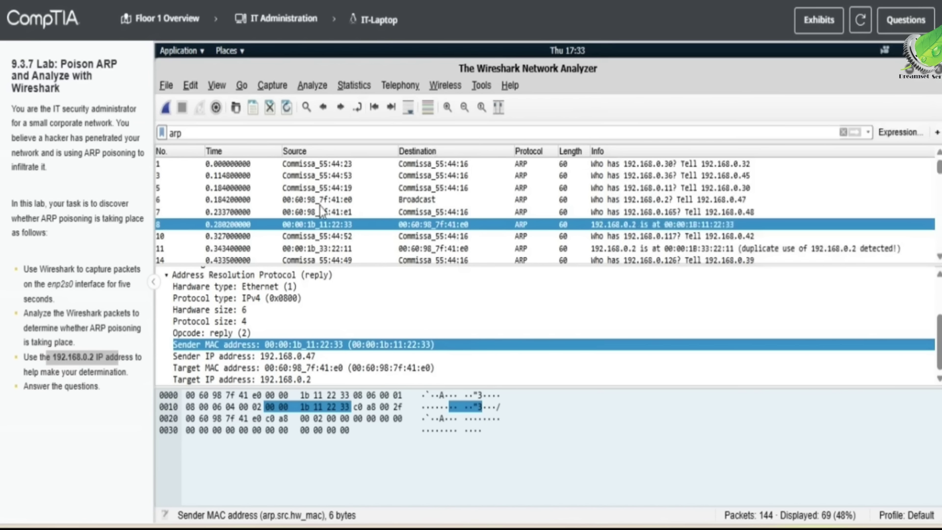
{"action": "left_click", "coordinate": [905, 20]}
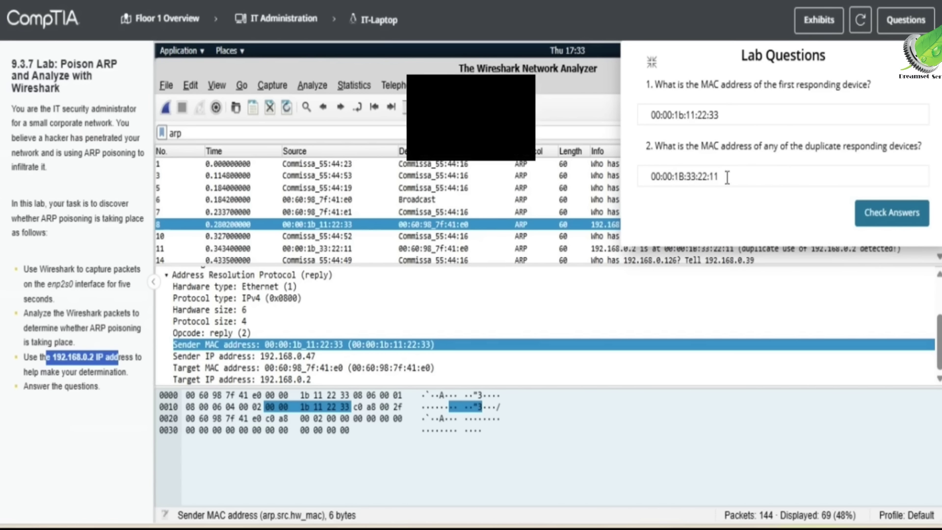
{"action": "left_click", "coordinate": [887, 213]}
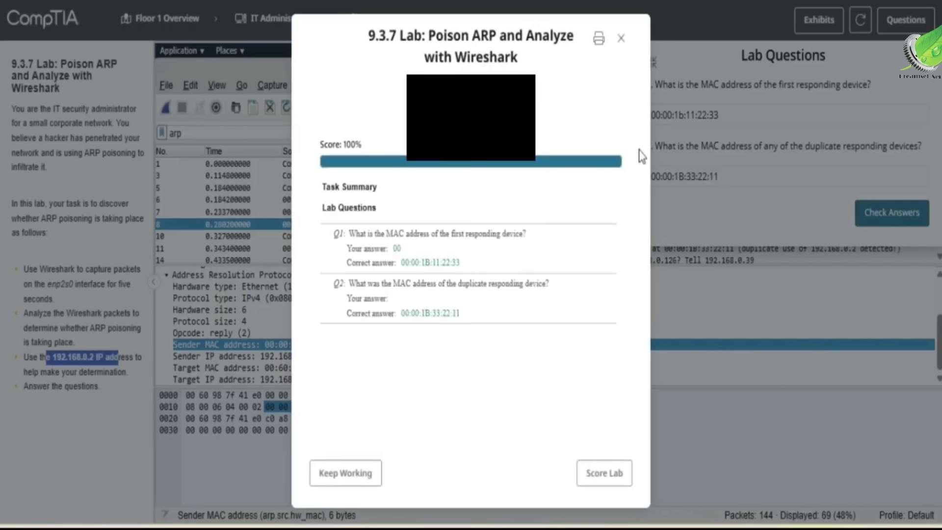